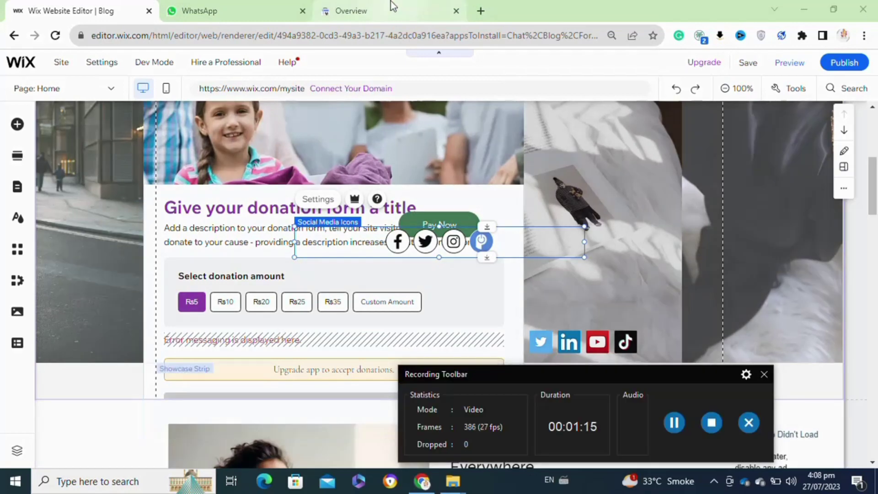
From the Search Console overview, choose Add property and place the cursor in the empty Domain field
left_click(390, 11)
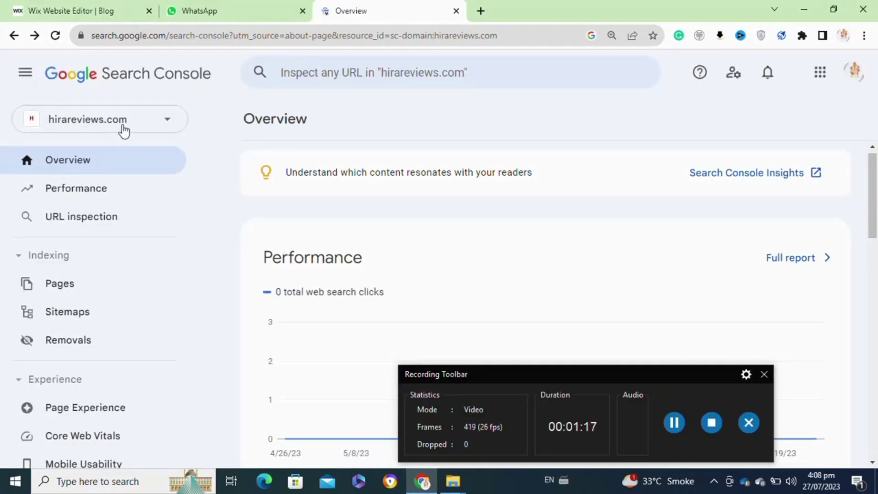
left_click(125, 121)
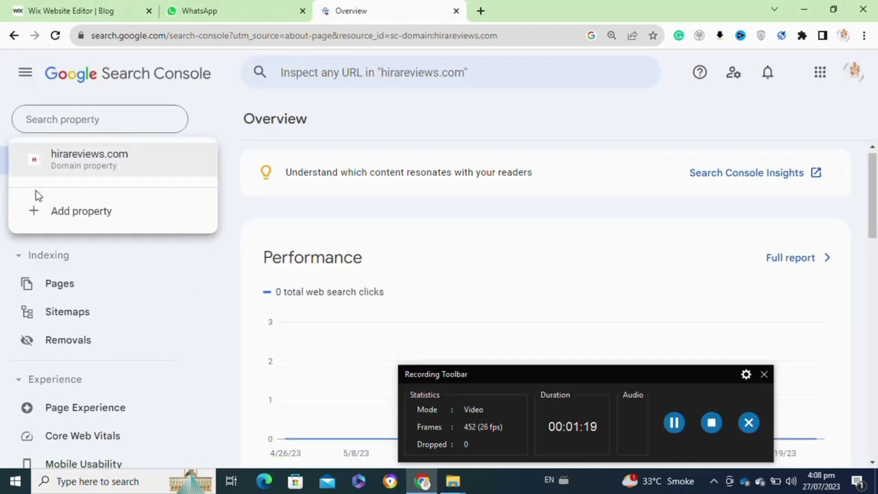
left_click(38, 217)
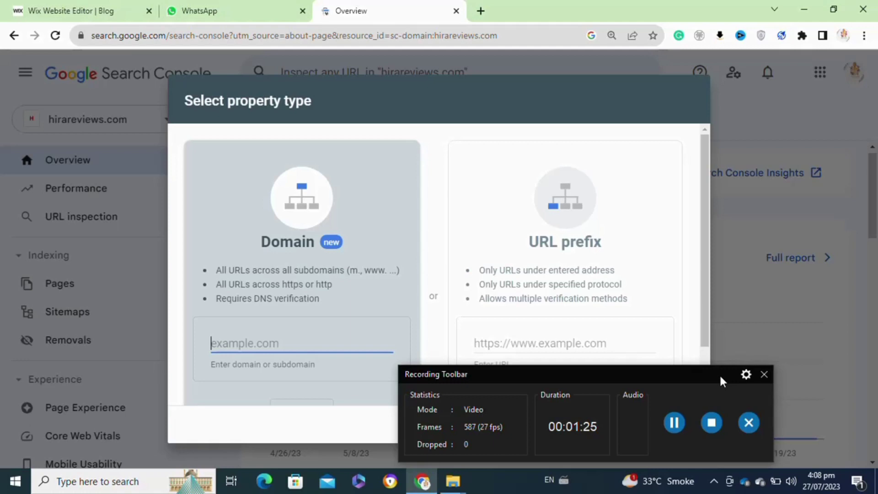
mouse_move(729, 380)
left_mouse_down()
mouse_move(718, 420)
mouse_move(404, 408)
left_mouse_up()
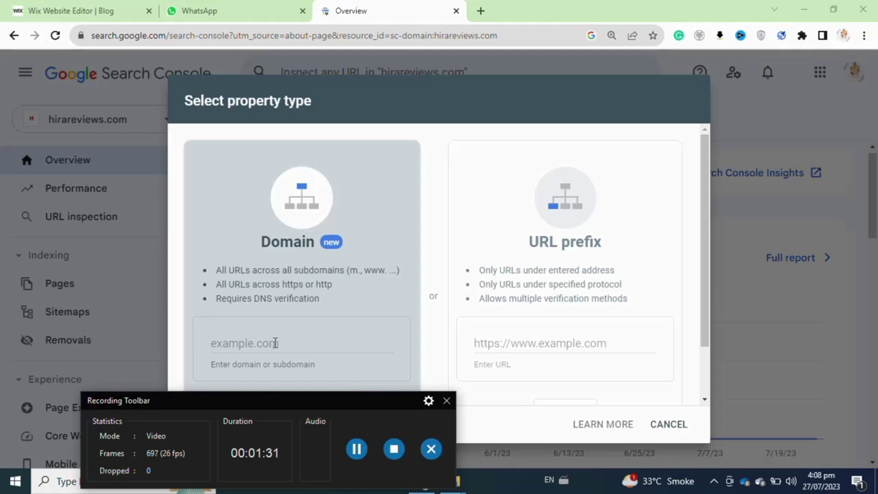
left_click(275, 343)
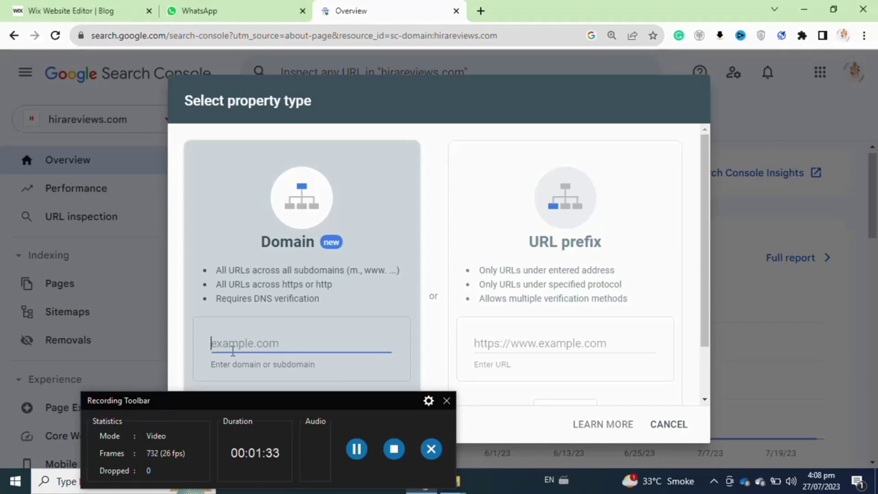